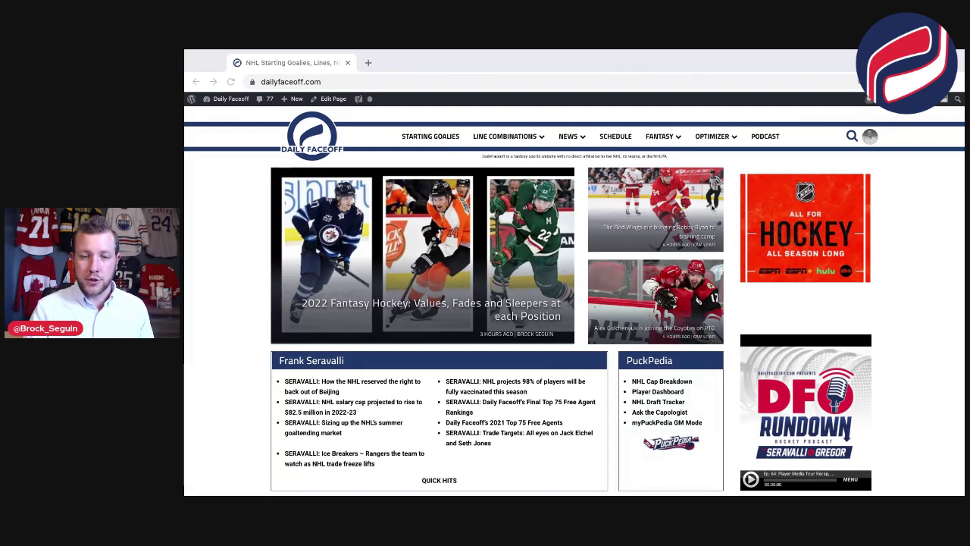
- Open the fantasy hockey projections page and follow its link to the custom scoring Google Sheets
{"action": "left_click", "coordinate": [676, 147]}
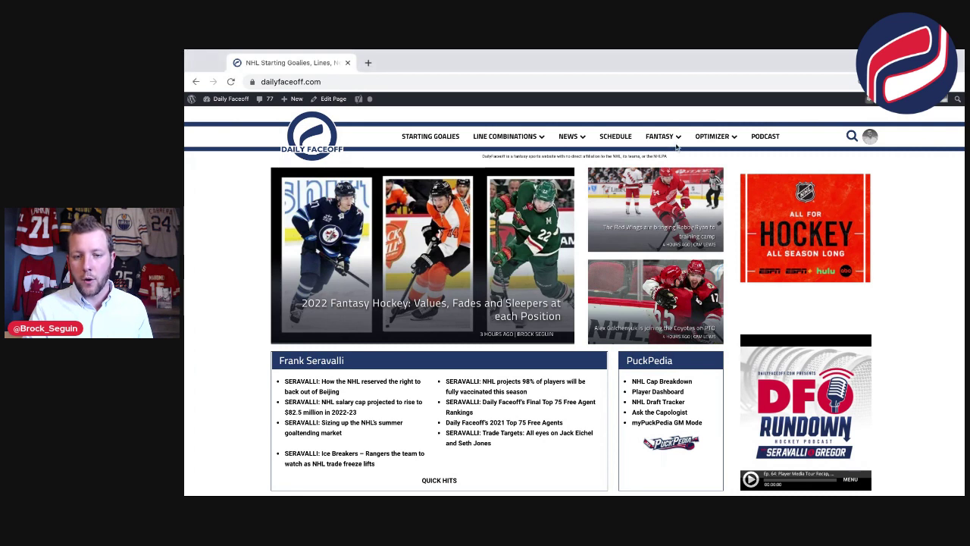
{"action": "left_click", "coordinate": [674, 203]}
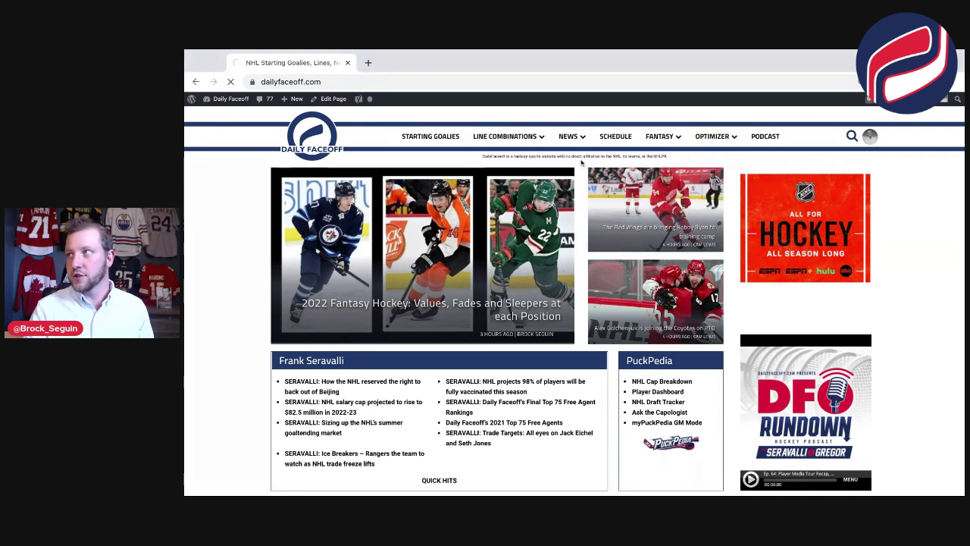
{"action": "scroll", "coordinate": [337, 427], "scroll_direction": "down", "scroll_amount": 2}
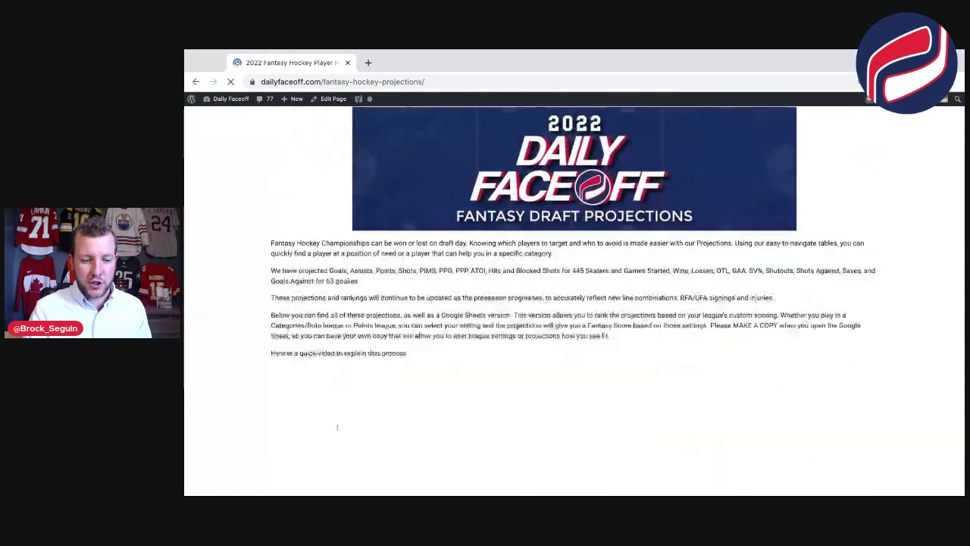
{"action": "scroll", "coordinate": [334, 325], "scroll_direction": "down", "scroll_amount": 3}
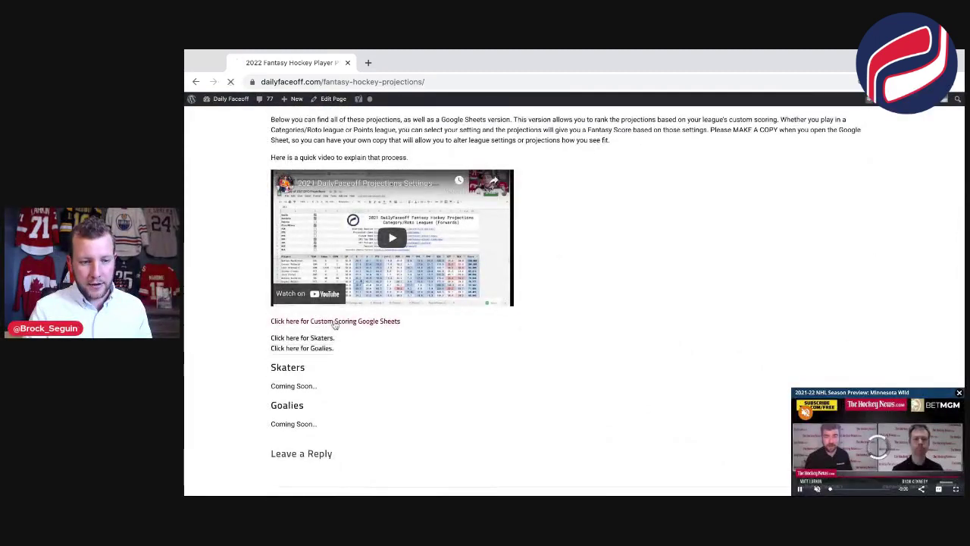
{"action": "left_click", "coordinate": [335, 321]}
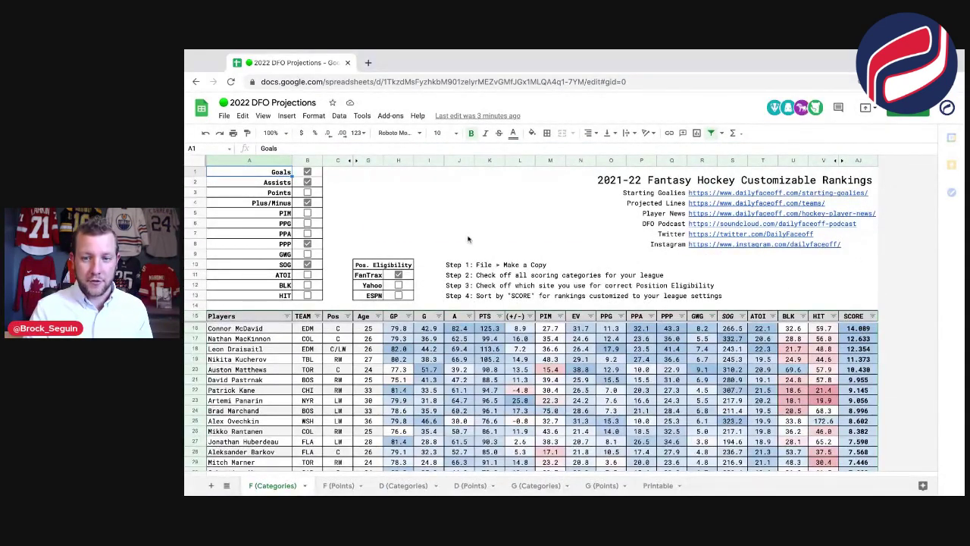
- Make a copy of the projections spreadsheet named "aksdhlajkshdj" in My Drive
{"action": "left_click", "coordinate": [224, 116]}
{"action": "left_click", "coordinate": [243, 200]}
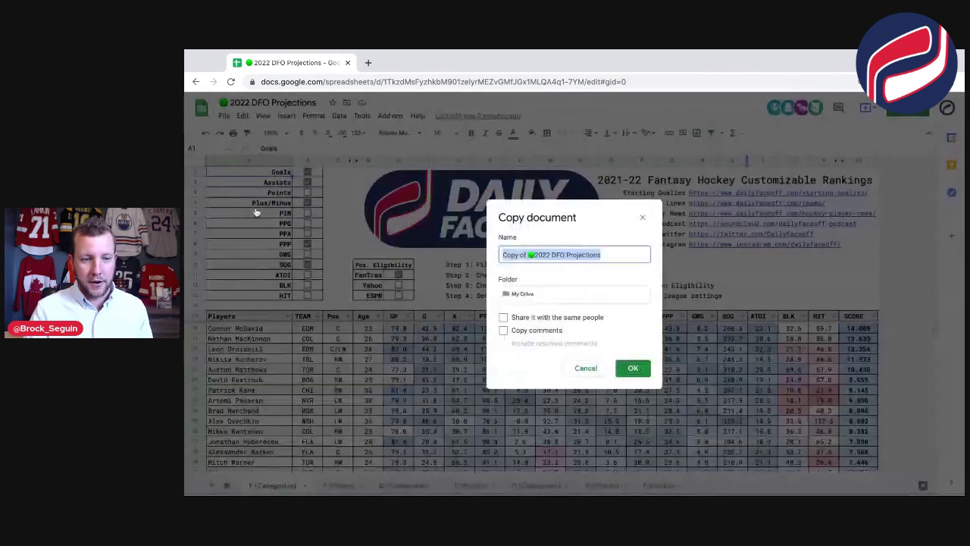
{"action": "type", "text": "aksdfajksdjd"}
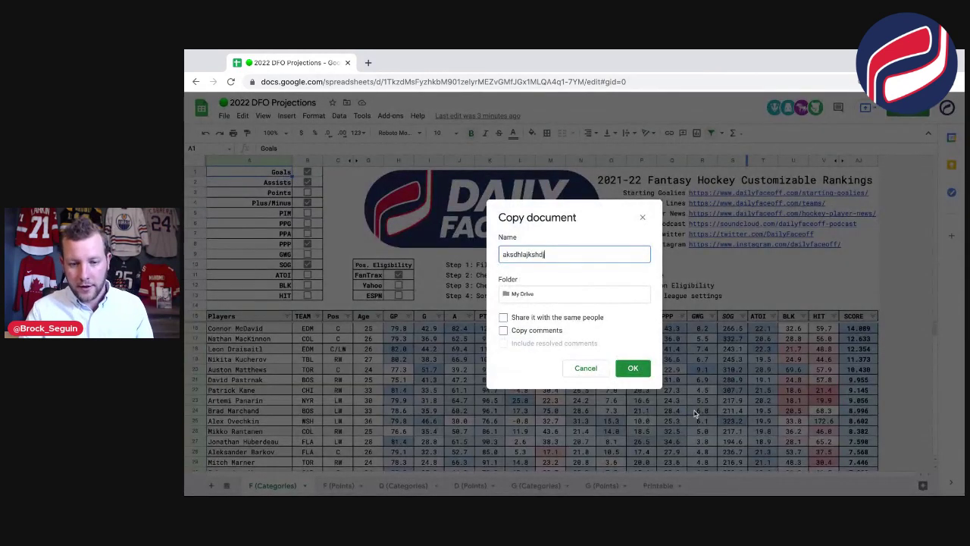
{"action": "left_click", "coordinate": [639, 371]}
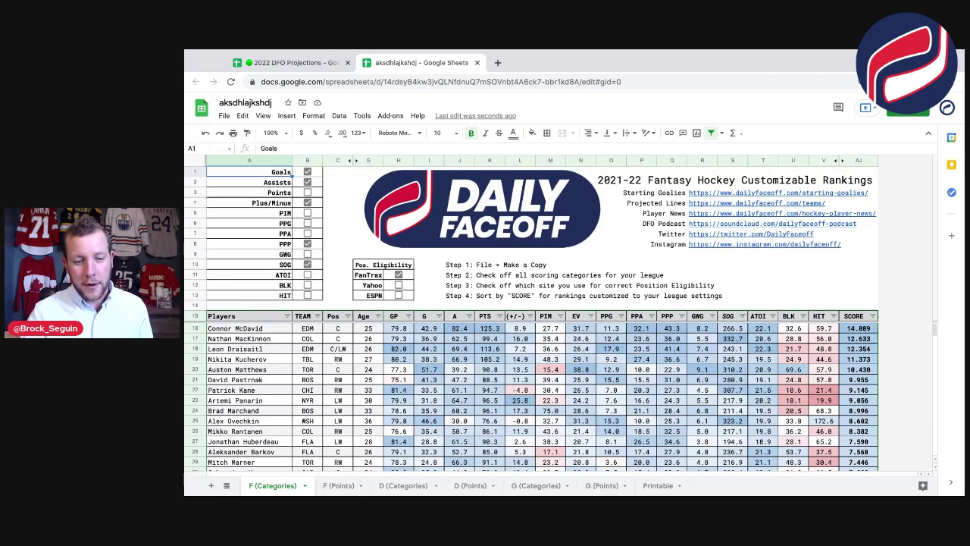
- Try the Yahoo and ESPN position eligibility options for forwards and set the eligibility back to FanTrax
{"action": "left_click", "coordinate": [399, 276]}
{"action": "left_click", "coordinate": [398, 286]}
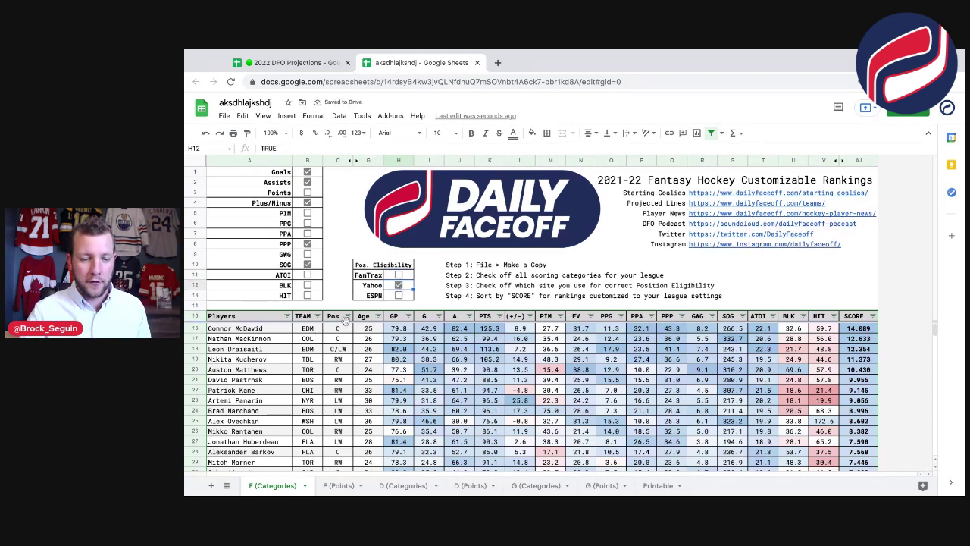
{"action": "left_click", "coordinate": [399, 295]}
{"action": "left_click", "coordinate": [399, 285]}
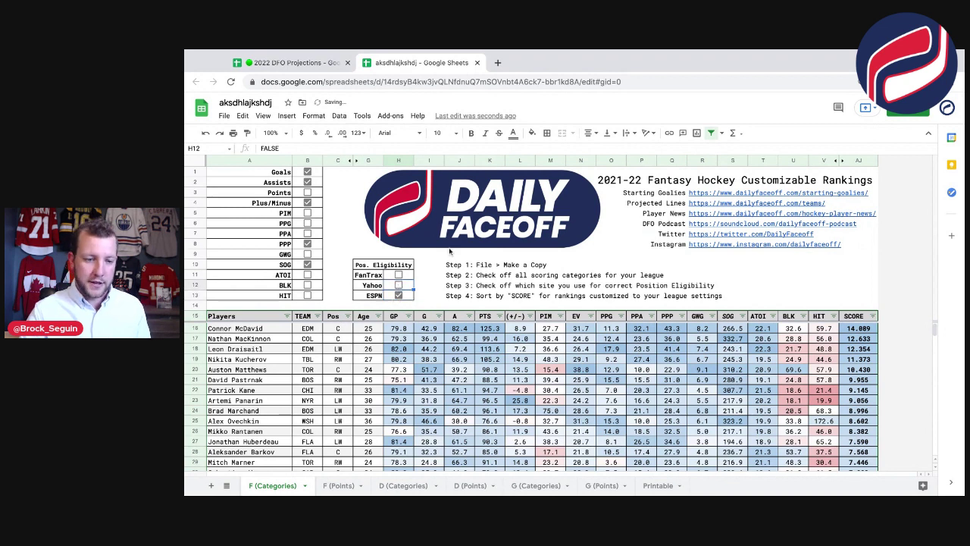
{"action": "left_click", "coordinate": [399, 295]}
{"action": "left_click", "coordinate": [399, 275]}
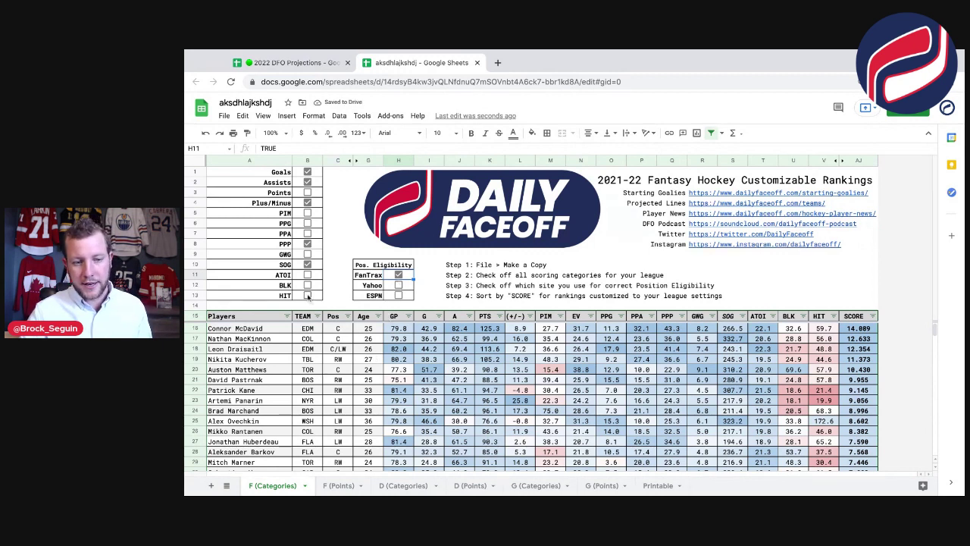
- Add HIT and GWG to the forwards' scoring categories and sort the players by SCORE in descending order
{"action": "left_click", "coordinate": [307, 295]}
{"action": "left_click", "coordinate": [308, 255]}
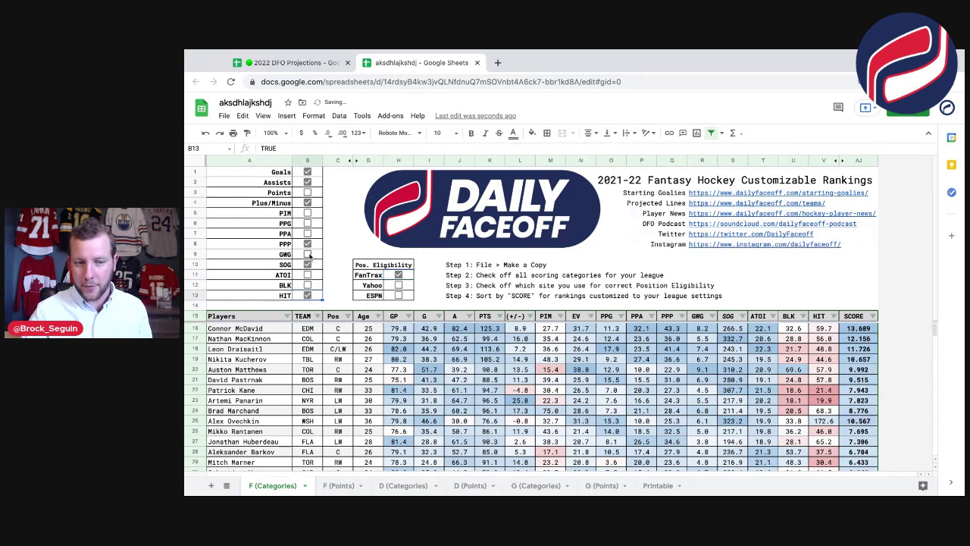
{"action": "left_click", "coordinate": [873, 316]}
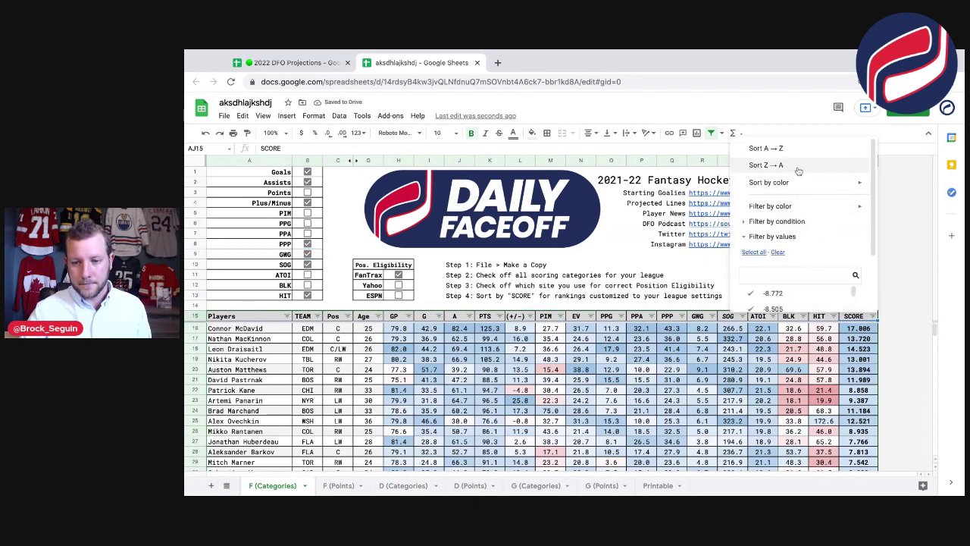
{"action": "left_click", "coordinate": [767, 164]}
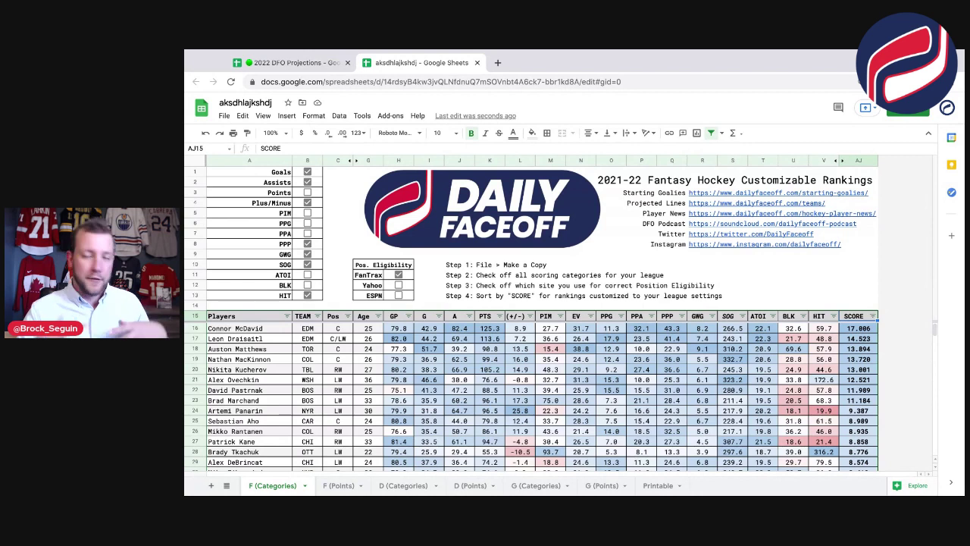
- Clear the three top-ranked forwards in rows 16 to 18 and re-sort the list by SCORE Z → A
{"action": "left_click", "coordinate": [196, 330]}
{"action": "key", "text": "Delete"}
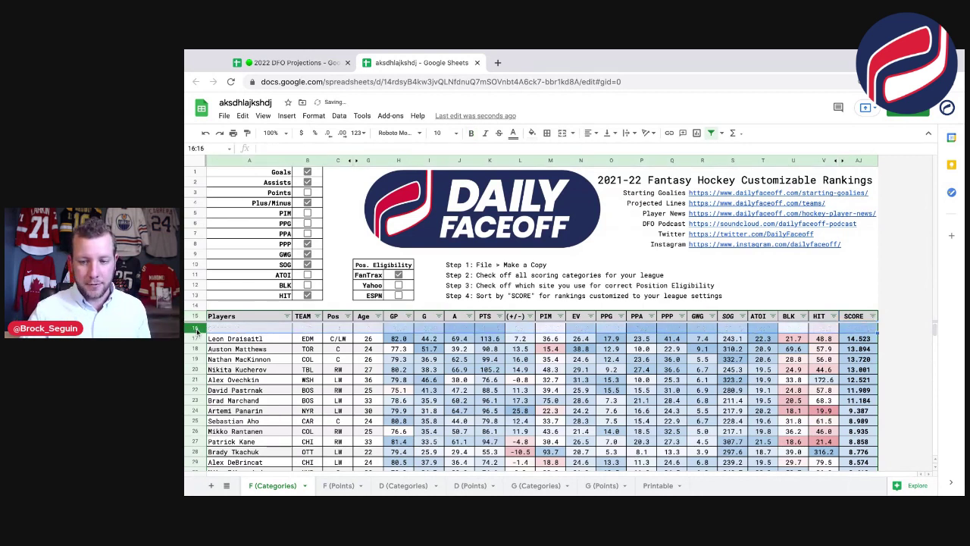
{"action": "left_click", "coordinate": [196, 341]}
{"action": "key", "text": "Delete"}
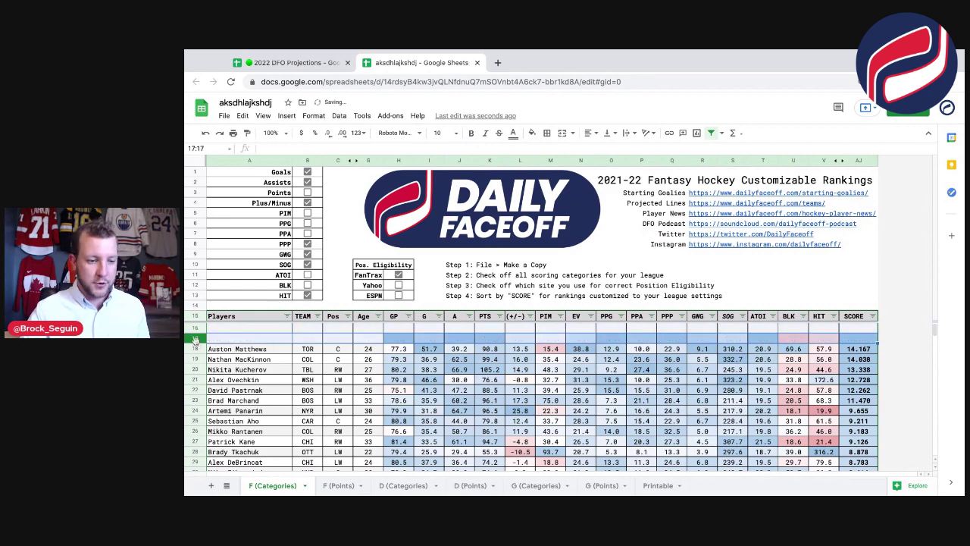
{"action": "left_click", "coordinate": [196, 350]}
{"action": "key", "text": "Delete"}
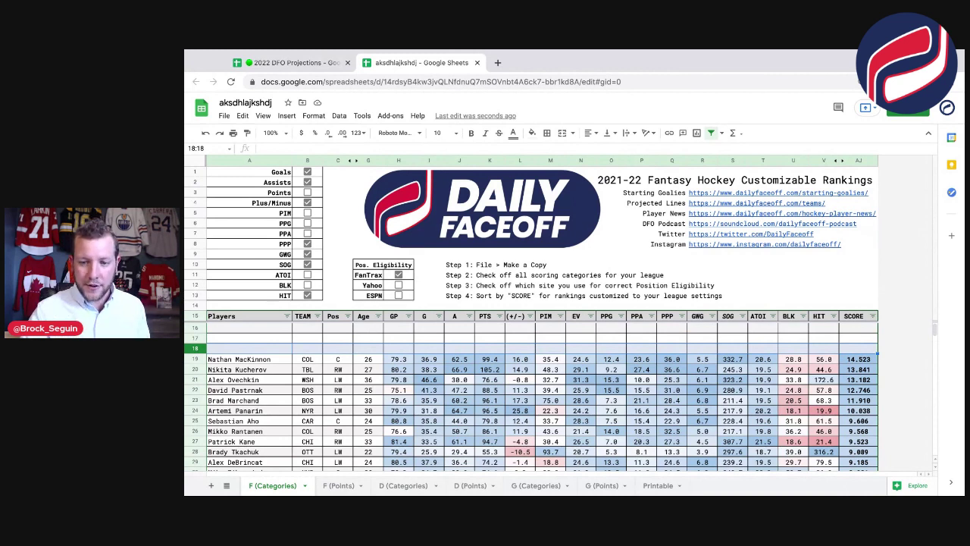
{"action": "left_click", "coordinate": [874, 316]}
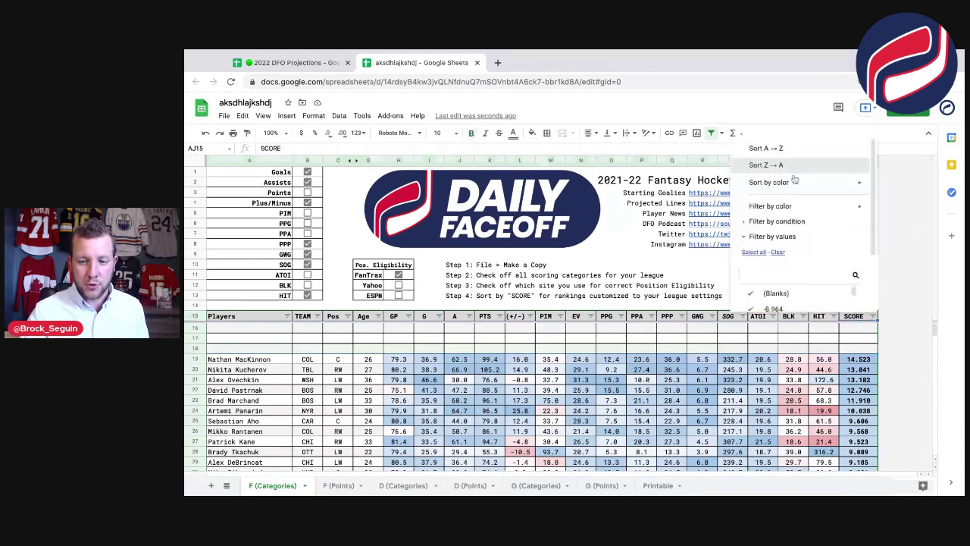
{"action": "left_click", "coordinate": [766, 164]}
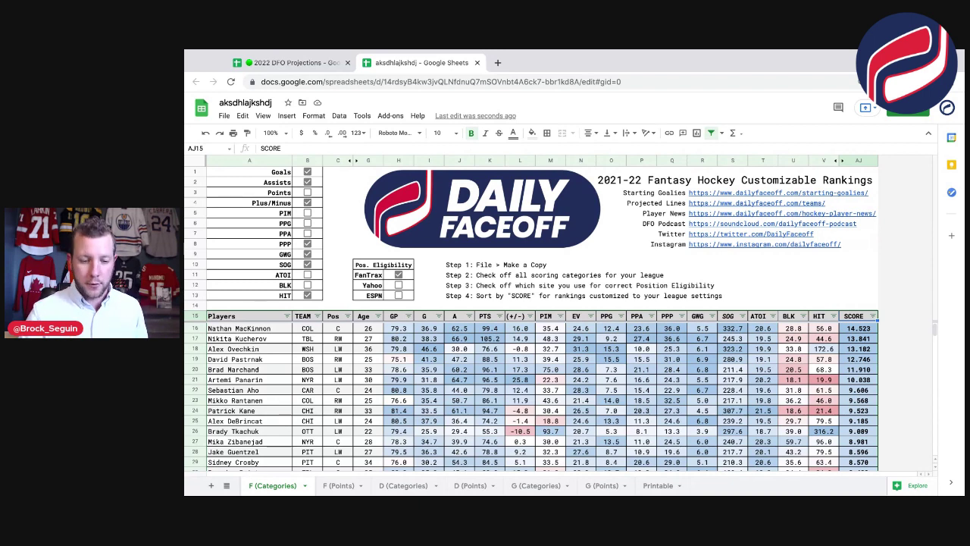
- Add HIT and GWG to the scoring categories on the D (Categories) sheet
{"action": "left_click", "coordinate": [403, 486]}
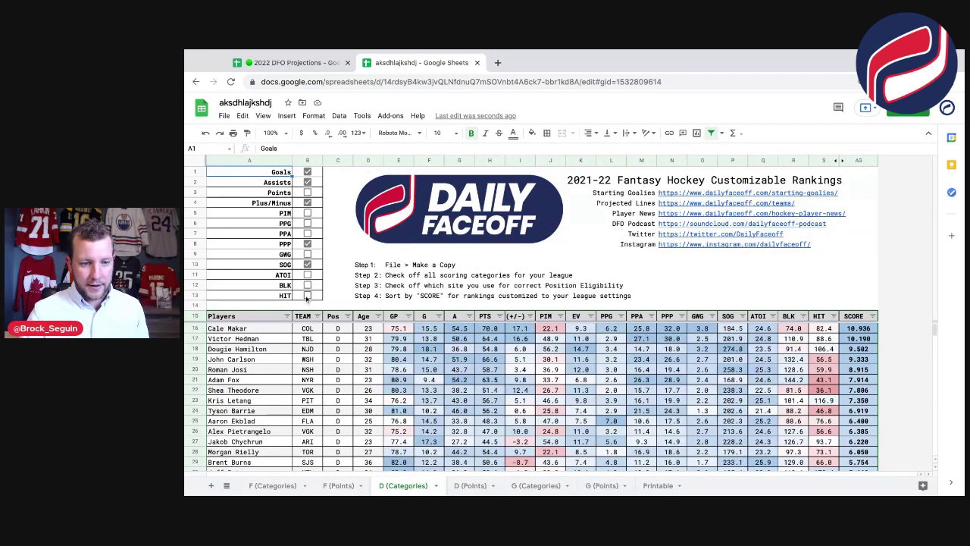
{"action": "left_click", "coordinate": [307, 296]}
{"action": "left_click", "coordinate": [307, 254]}
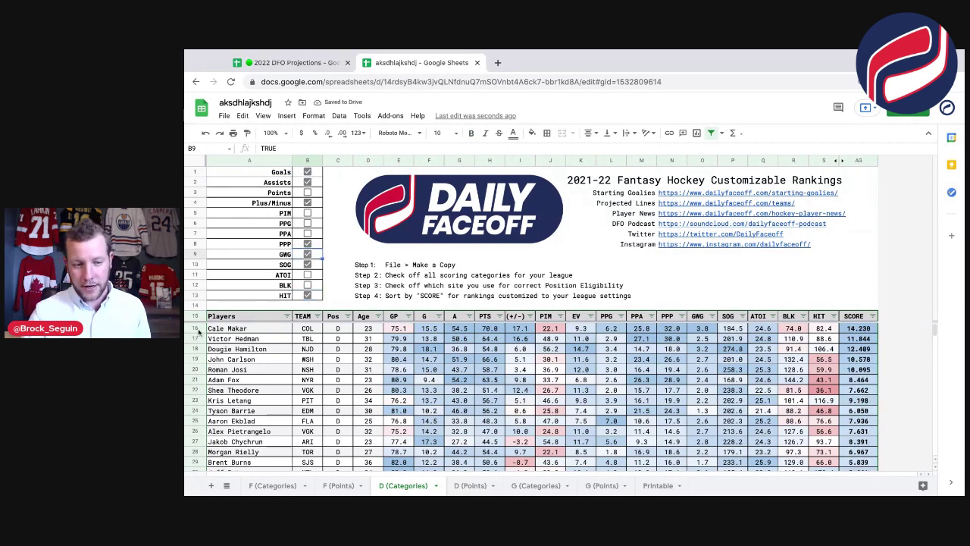
- Clear the defensemen in rows 16, 17 and 19 and sort the remaining ones by SCORE Z → A
{"action": "left_click", "coordinate": [196, 328]}
{"action": "key", "text": "Delete"}
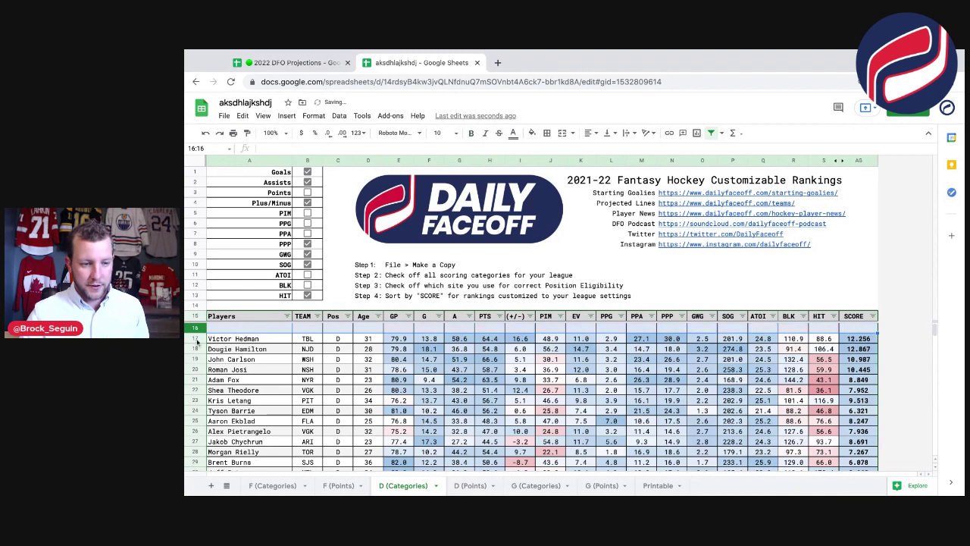
{"action": "left_click", "coordinate": [194, 338]}
{"action": "key", "text": "Delete"}
{"action": "left_click", "coordinate": [195, 358]}
{"action": "key", "text": "Delete"}
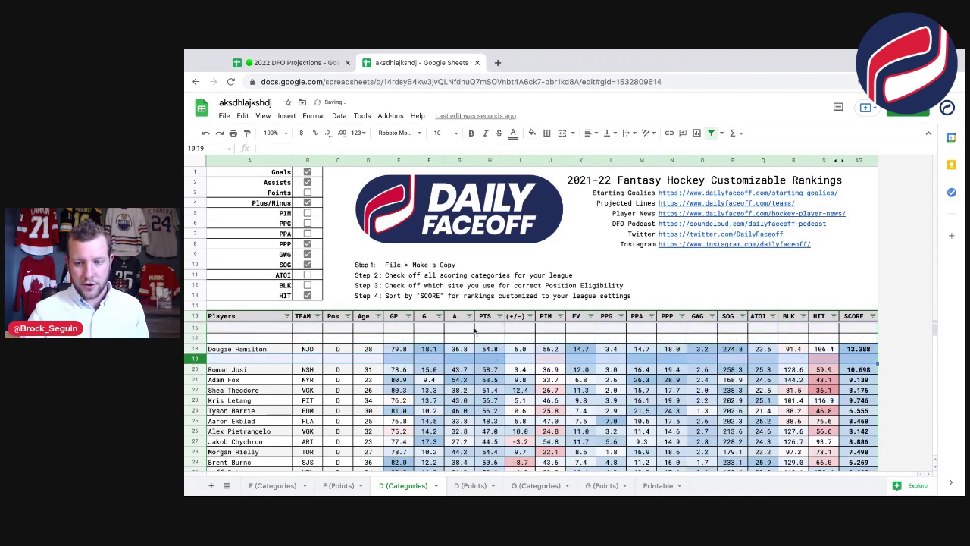
{"action": "left_click", "coordinate": [874, 316]}
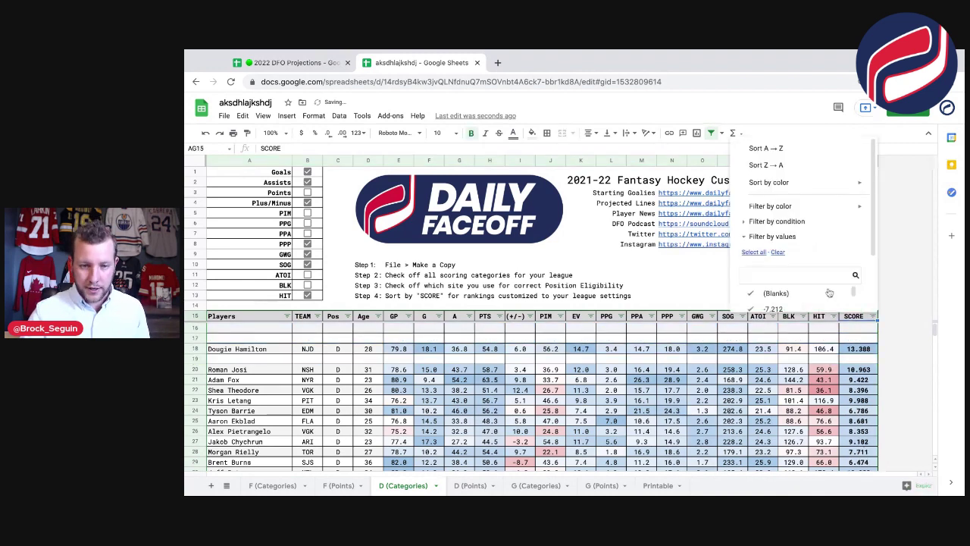
{"action": "left_click", "coordinate": [810, 166]}
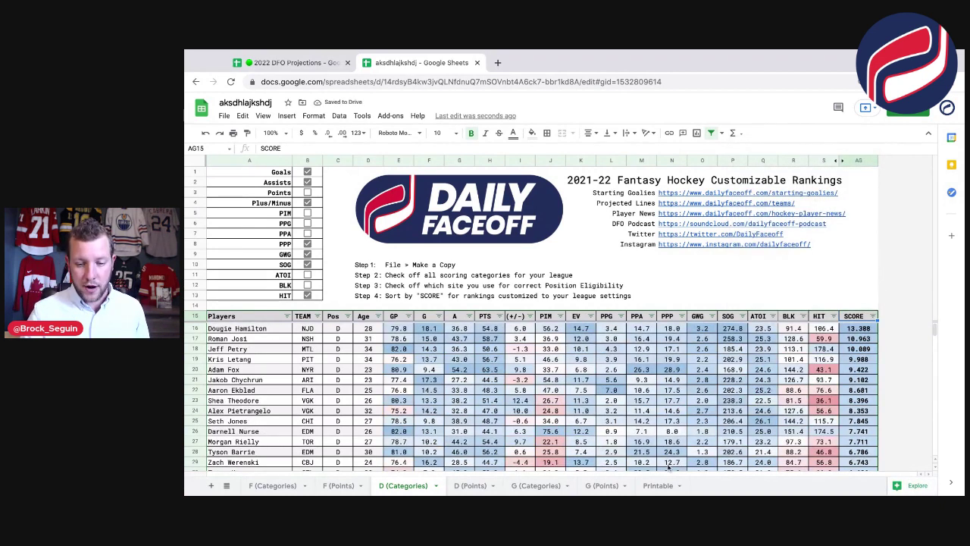
- On the G (Categories) sheet, clear the goalies in rows 14 and 19 and sort the list by Score Z → A
{"action": "left_click", "coordinate": [543, 488]}
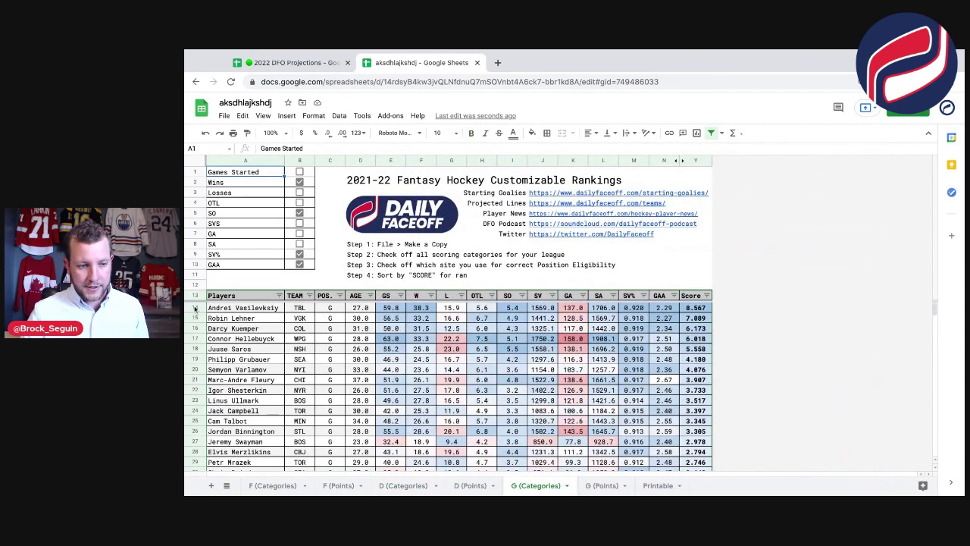
{"action": "left_click", "coordinate": [195, 307]}
{"action": "key", "text": "Delete"}
{"action": "left_click", "coordinate": [195, 360]}
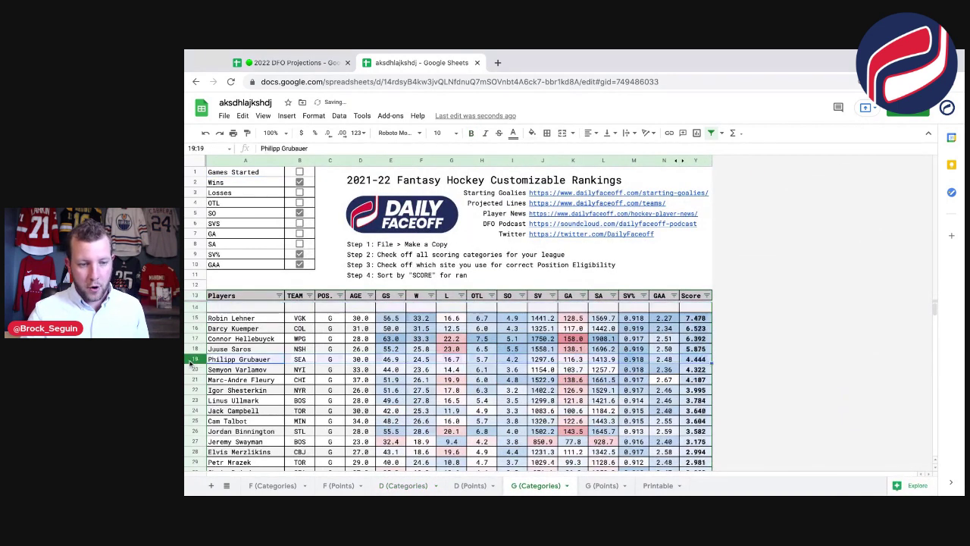
{"action": "key", "text": "Delete"}
{"action": "left_click", "coordinate": [707, 295]}
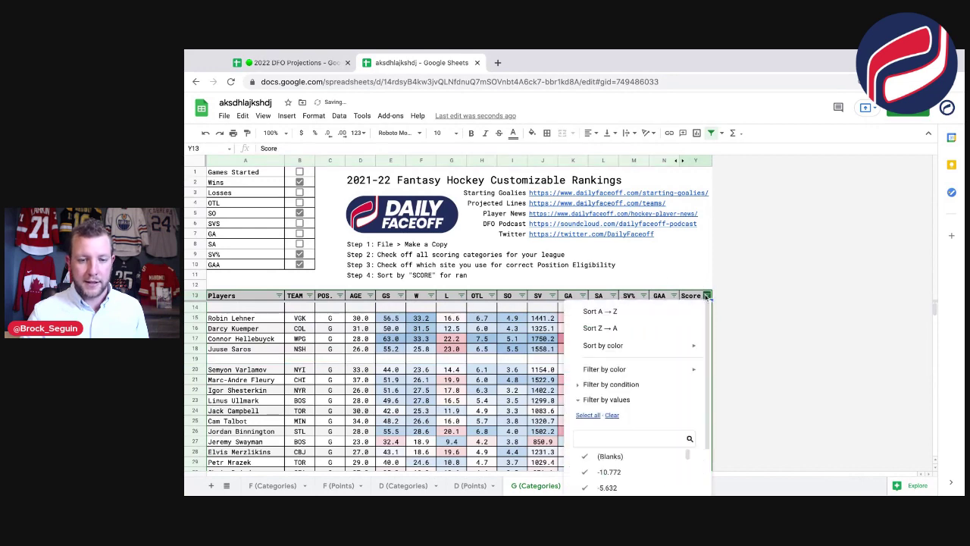
{"action": "left_click", "coordinate": [607, 327]}
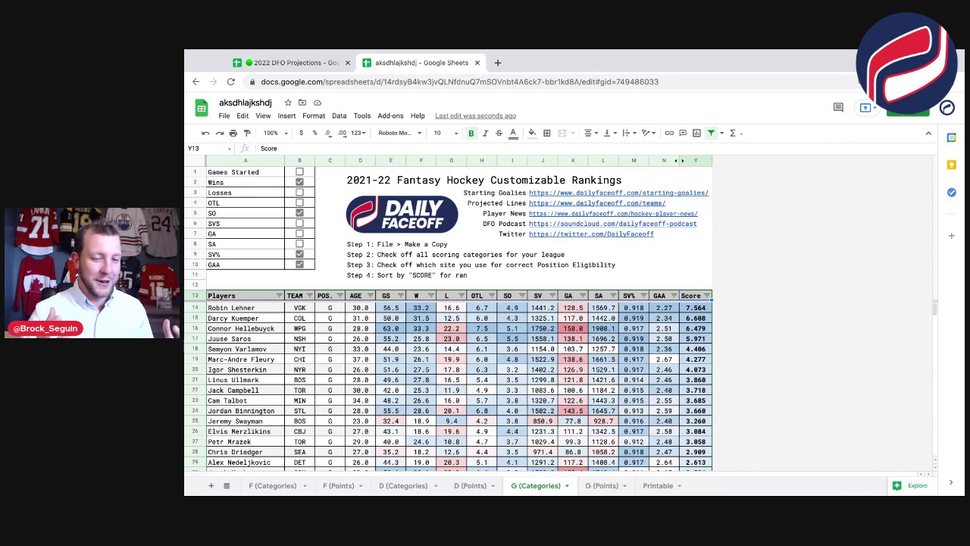
- Copy the forwards' names and teams from A16:B34 of F (Categories) into the Printable sheet's Forwards table, starting at rank 1
{"action": "left_click", "coordinate": [658, 485]}
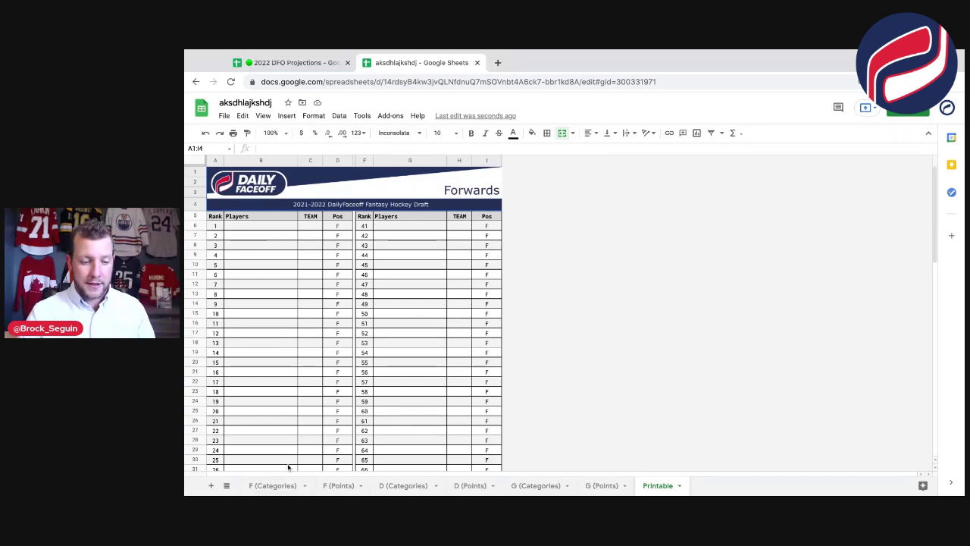
{"action": "left_click", "coordinate": [265, 485]}
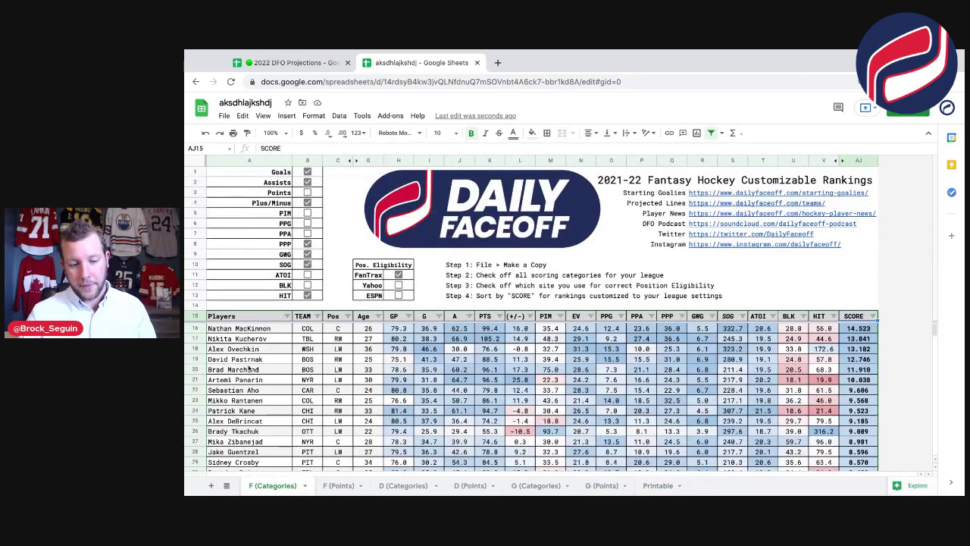
{"action": "left_click_drag", "start_coordinate": [232, 330], "coordinate": [322, 455]}
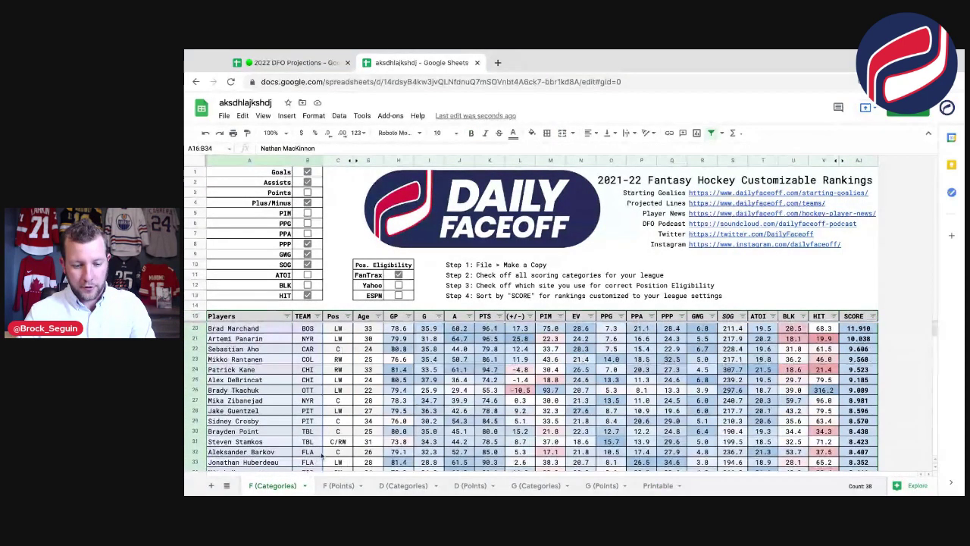
{"action": "left_click", "coordinate": [658, 486]}
{"action": "left_click", "coordinate": [273, 228]}
{"action": "type", "text": "Nathan MacKinnon\tCOL Nikita Kucherov\tTBL Alex Ovechkin\tWSH David Pastrnak\tBOS Brad Marchand\tBOS Artemi Panarin\tNYR Sebastian Aho\tCAR Mikko Rantanen\tCOL Patrick Kane\tCHI Alex DeBrincat\tCHI Brady Tkachuk\tOTT Mika Zibanejad\tNYR Jake Guentzel\tPIT Sidney Crosby\tPIT Brayden Point\tTBL Steven Stamkos\tTBL Aleksander Barkov\tFLA Jonathan Huberdeau\tFLA Mitch Marner\tTOR"}
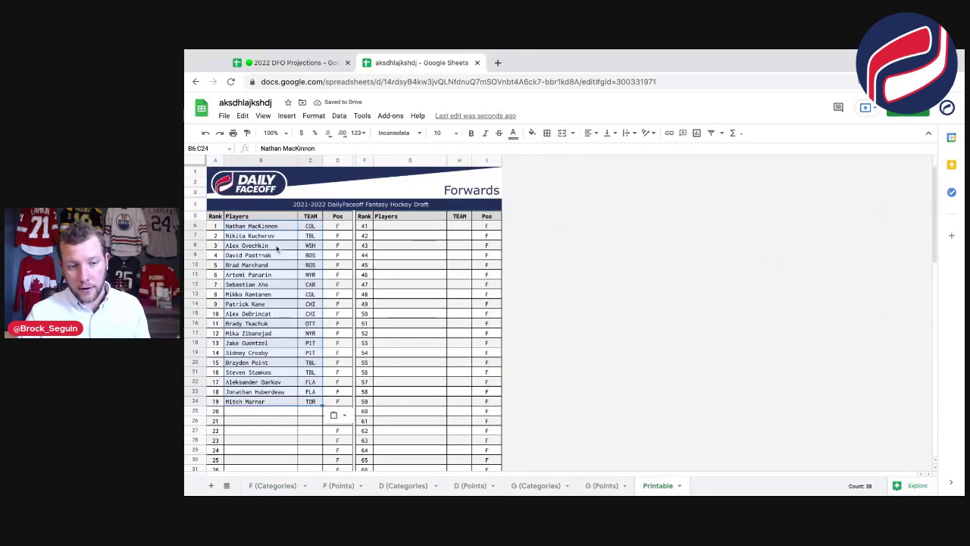
{"action": "scroll", "coordinate": [323, 301], "scroll_direction": "down", "scroll_amount": 1}
{"action": "scroll", "coordinate": [323, 301], "scroll_direction": "down", "scroll_amount": 10}
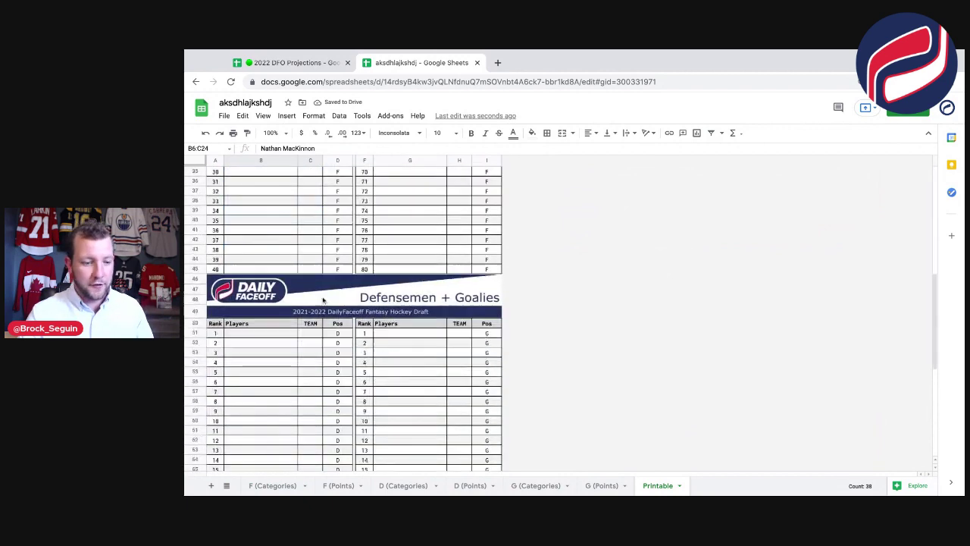
{"action": "scroll", "coordinate": [344, 319], "scroll_direction": "up", "scroll_amount": 1}
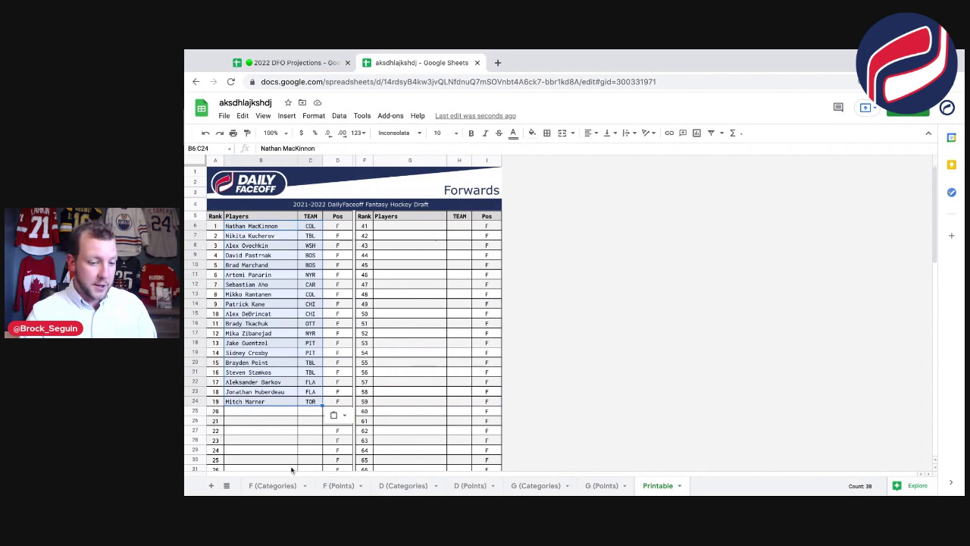
- Clear the forward in row 28 of F (Categories) and re-sort the list by SCORE in descending order
{"action": "left_click", "coordinate": [274, 485]}
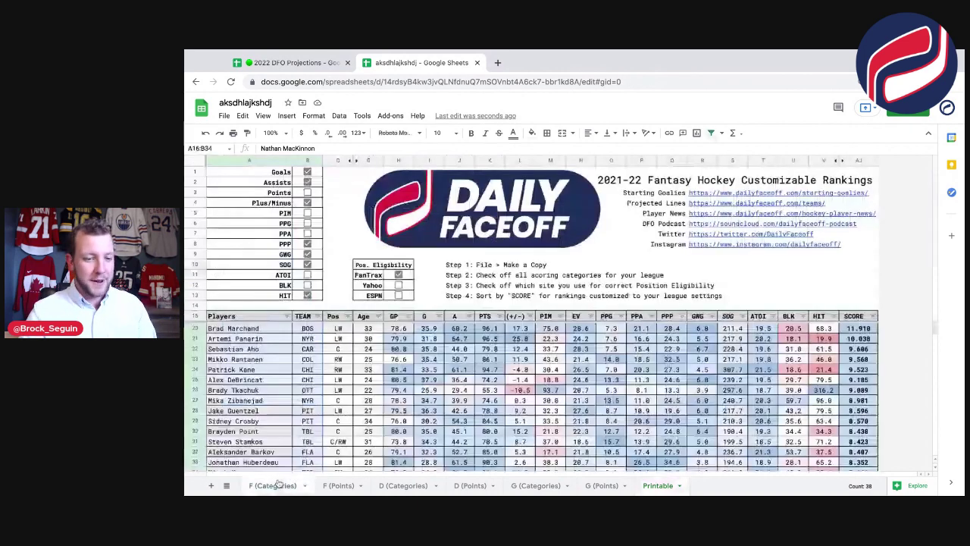
{"action": "left_click", "coordinate": [198, 411]}
{"action": "key", "text": "Delete"}
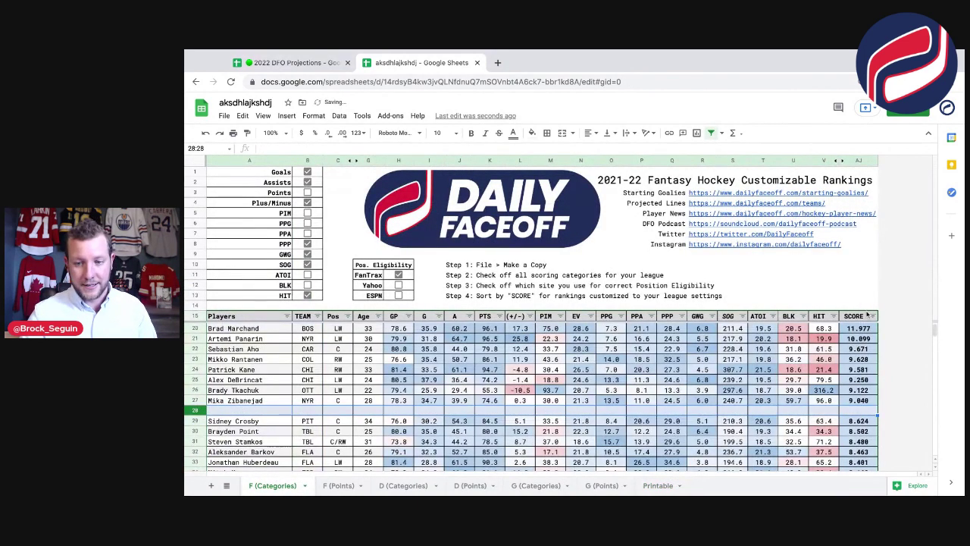
{"action": "left_click", "coordinate": [872, 316]}
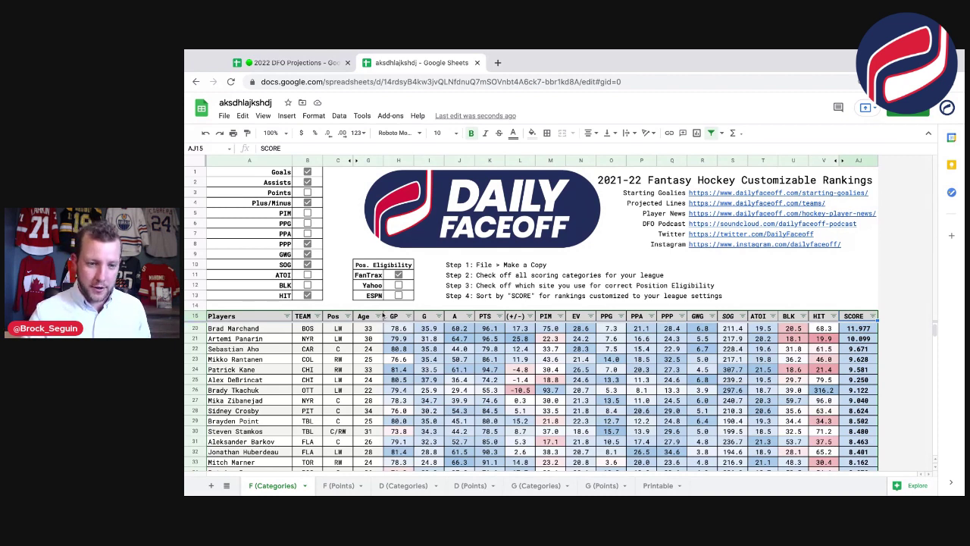
{"action": "left_click_drag", "start_coordinate": [452, 267], "coordinate": [551, 295]}
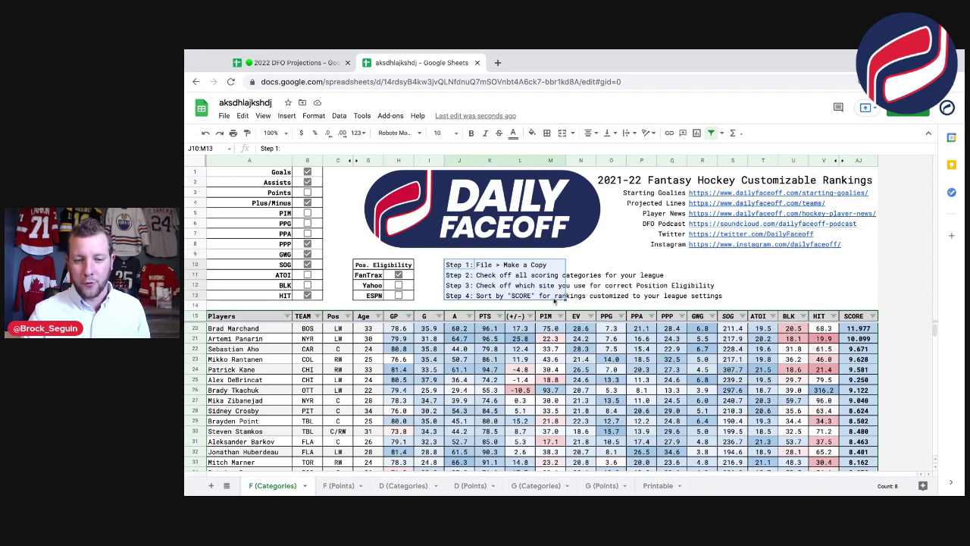